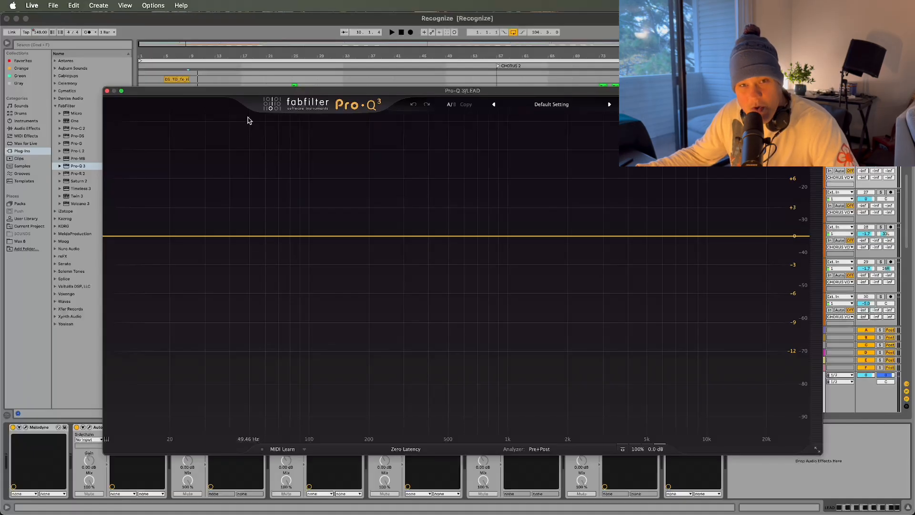
Step: Close the empty Pro-Q 3 and examine the low cut and subtractive bands in the lead track's first Pro-Q 3
click(107, 92)
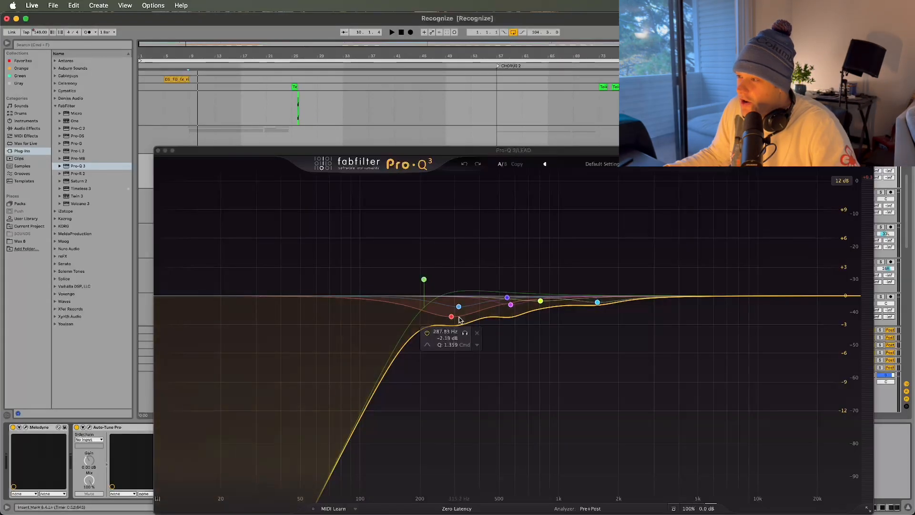
click(188, 428)
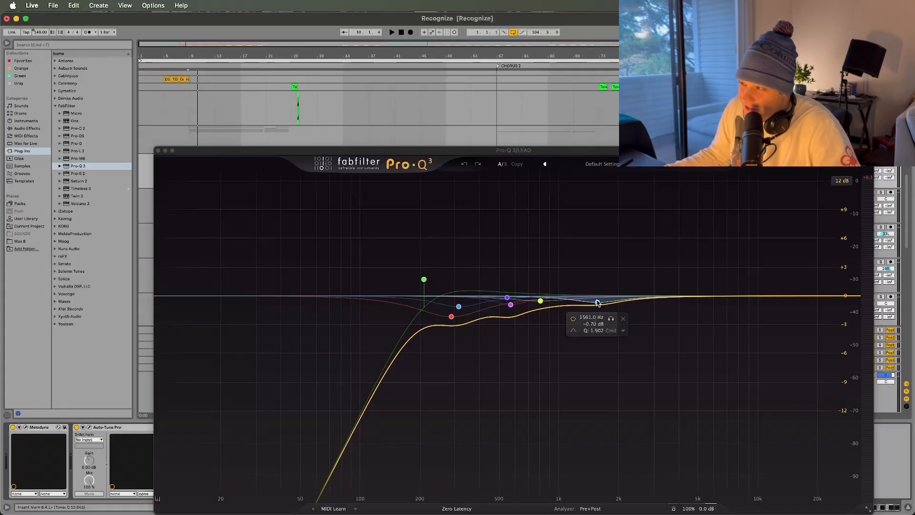
click(684, 257)
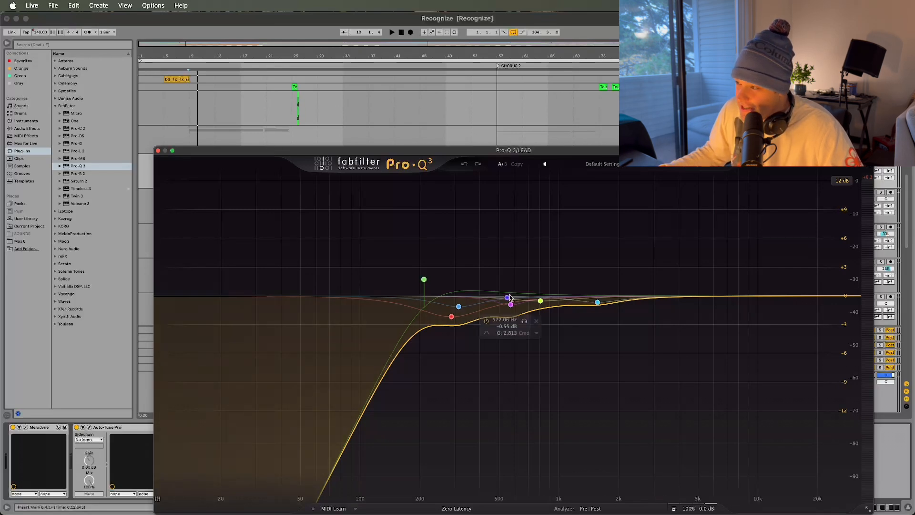
mouse_move(542, 294)
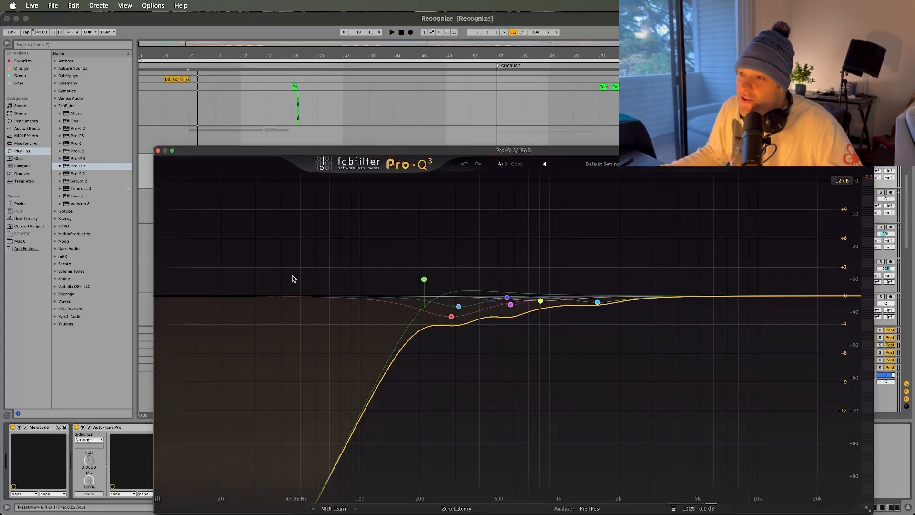
click(159, 150)
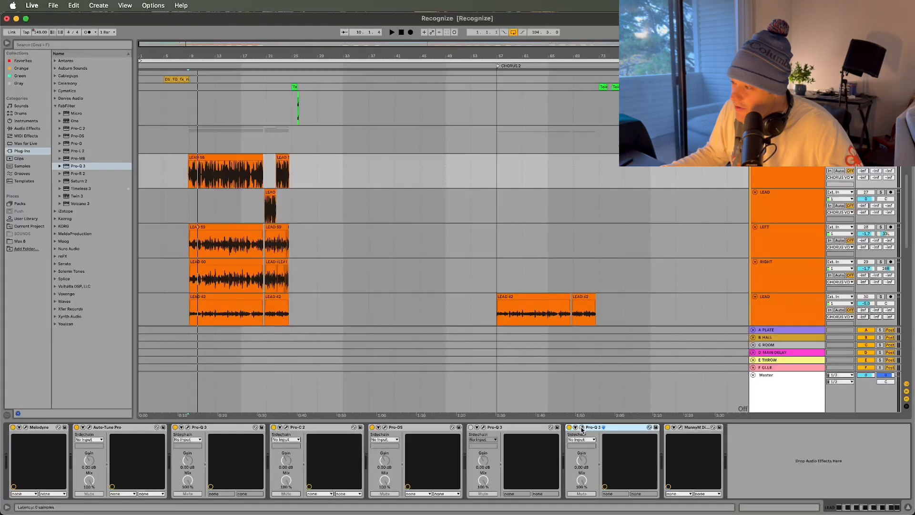
Step: Play back part of the lead vocal and examine the high-frequency boosts in the bypassed Pro-Q 3
click(583, 429)
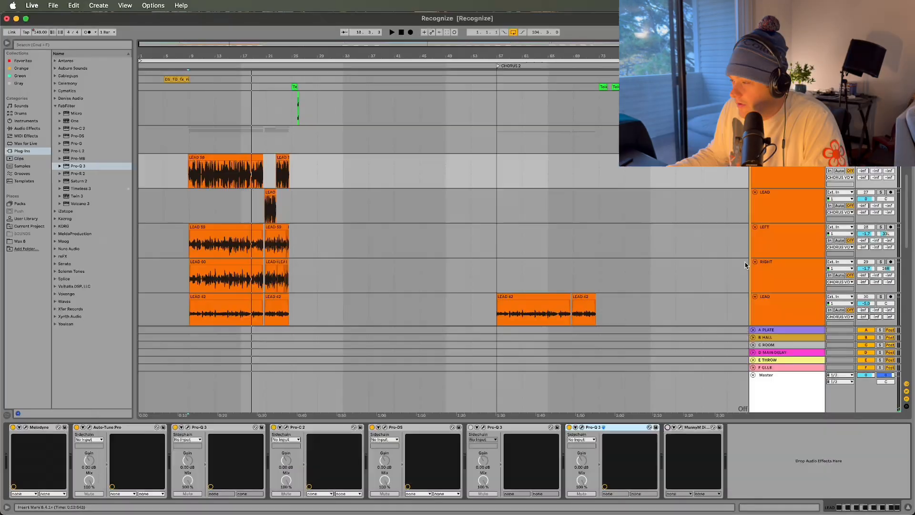
key(space)
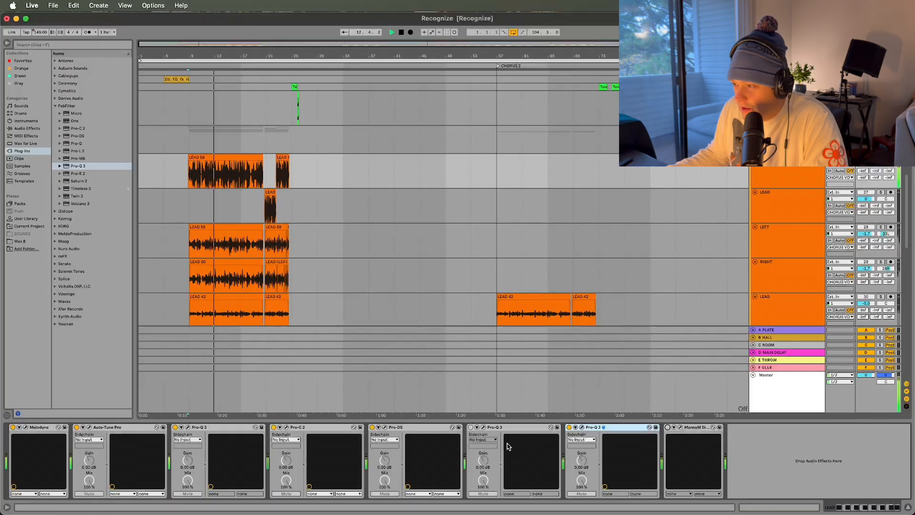
key(space)
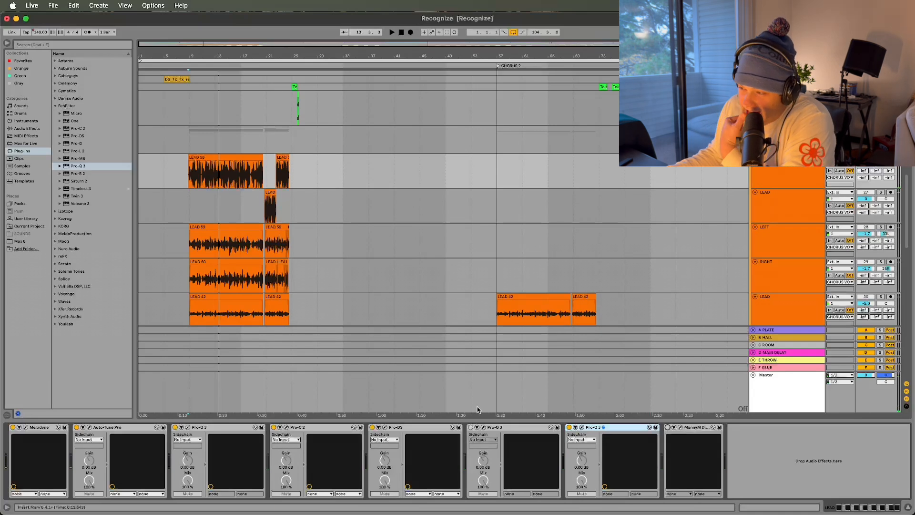
click(484, 428)
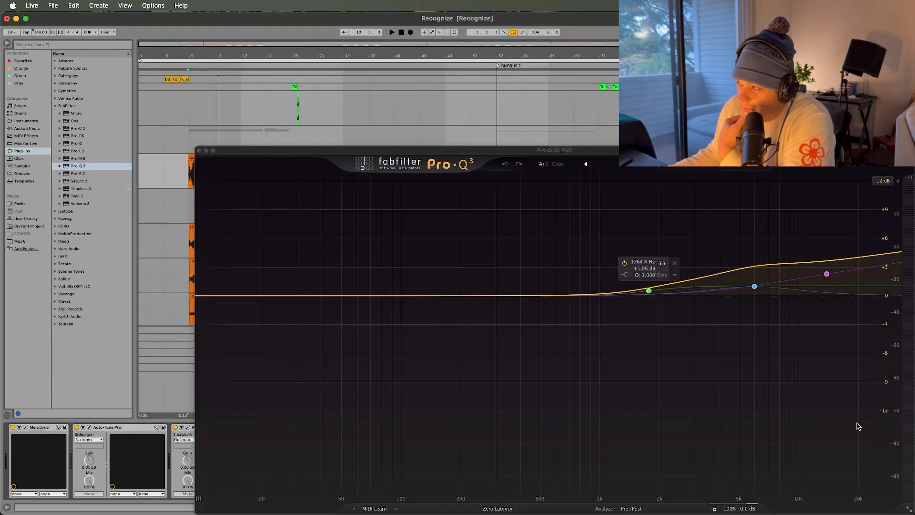
click(200, 151)
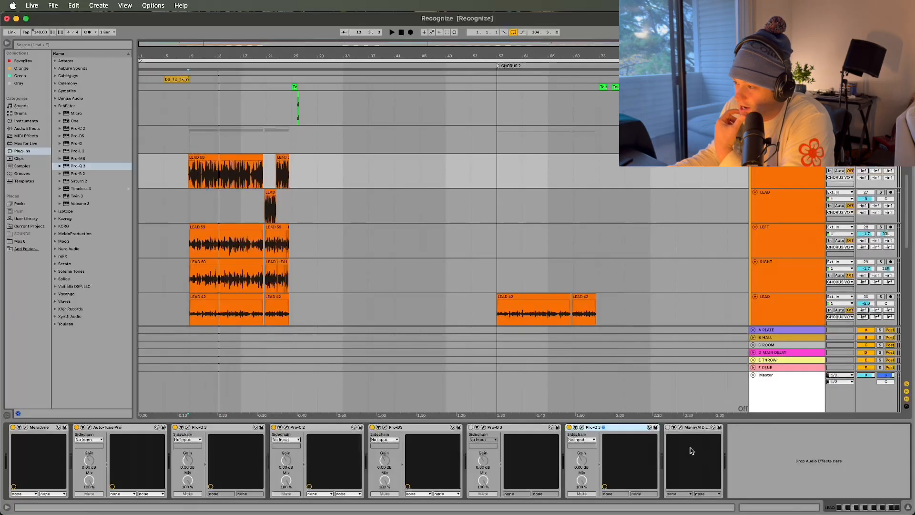
Step: Add a High Shelf band at about 1223 Hz with +0.1 dB gain in the lead track's last Pro-Q 3
click(583, 428)
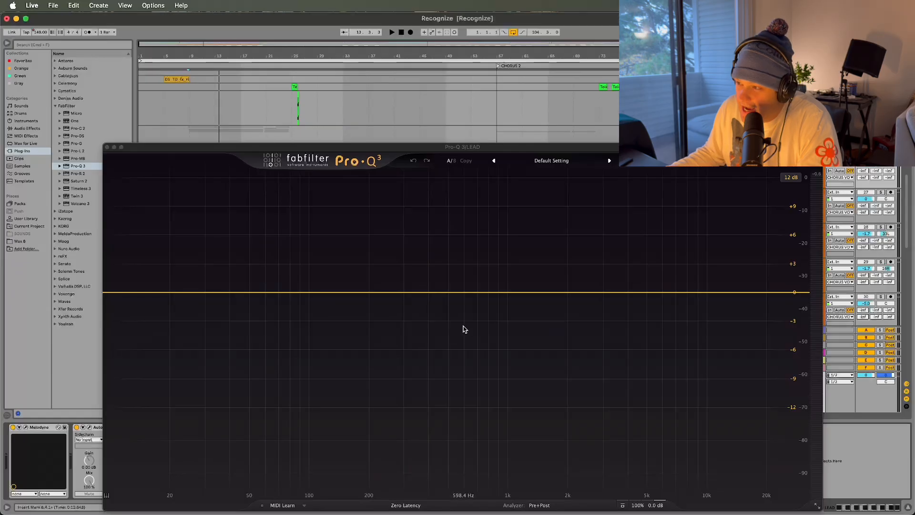
click(517, 292)
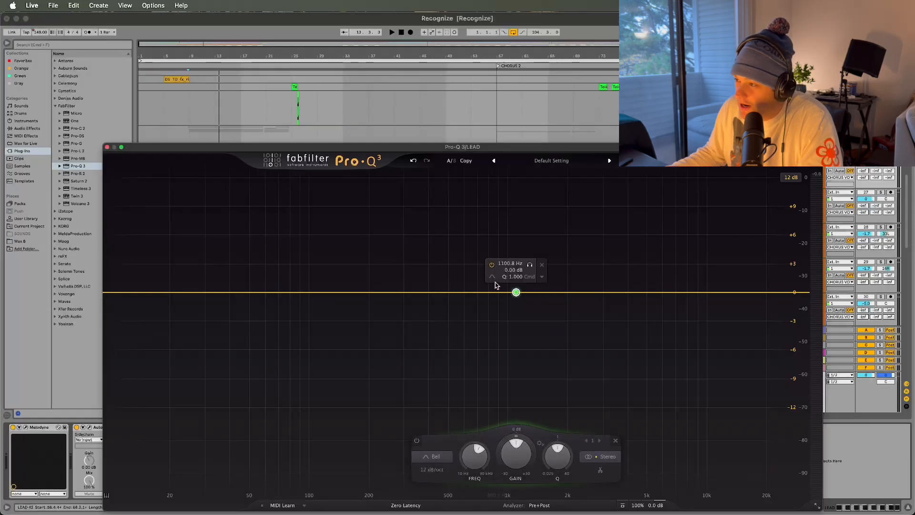
mouse_move(492, 277)
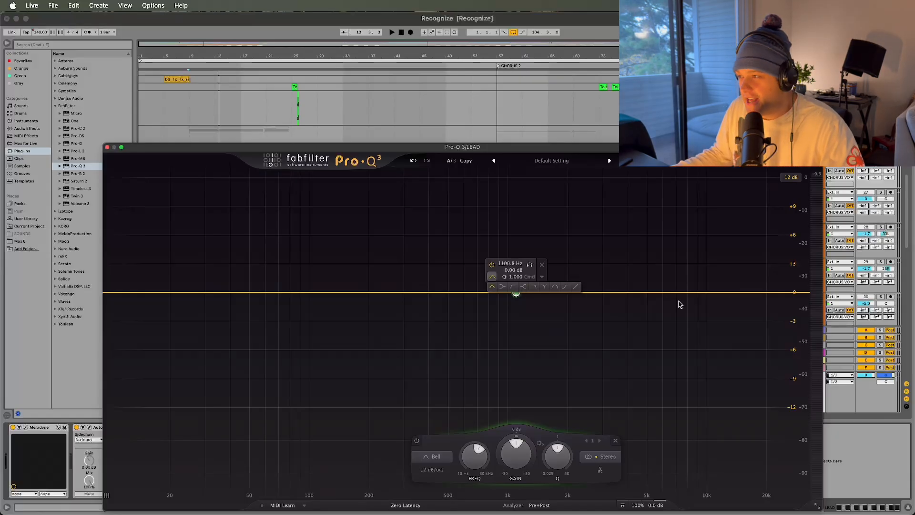
click(524, 286)
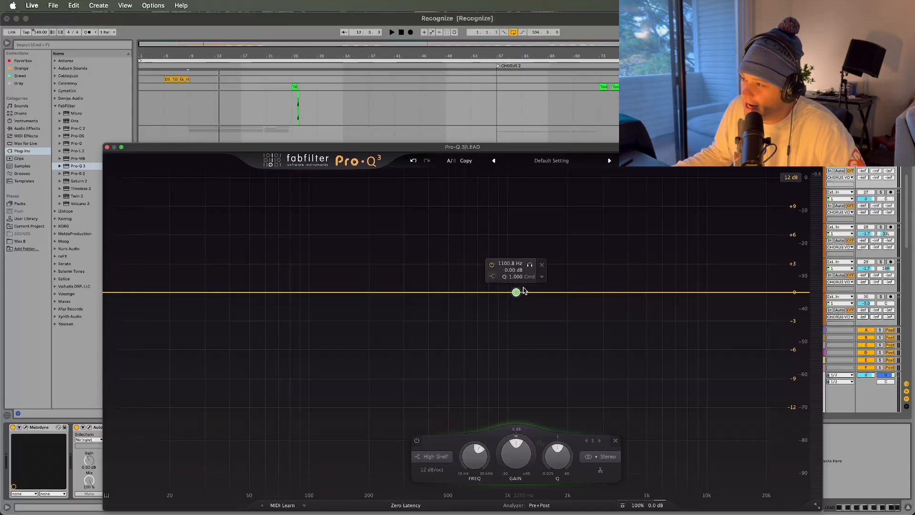
drag(516, 293, 525, 292)
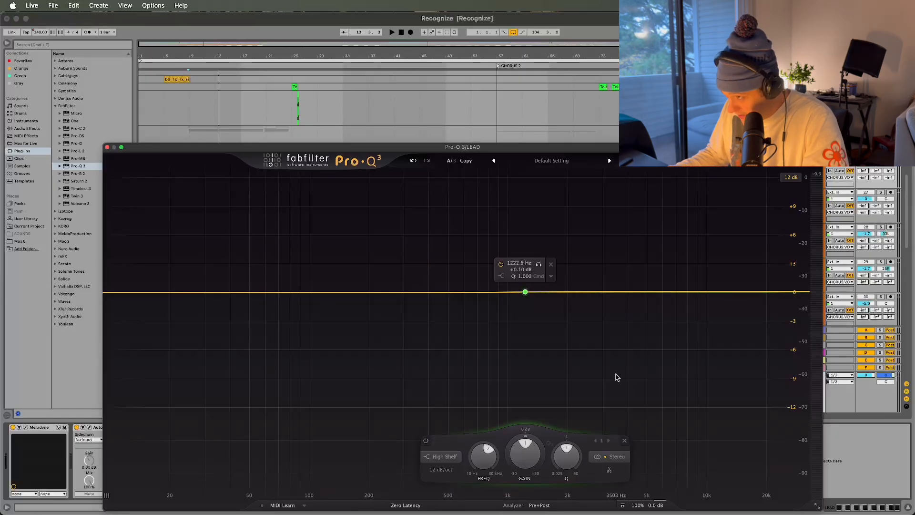
Step: Play the lead vocal and examine its frequency peaks in the equalizer's spectrum display
key(space)
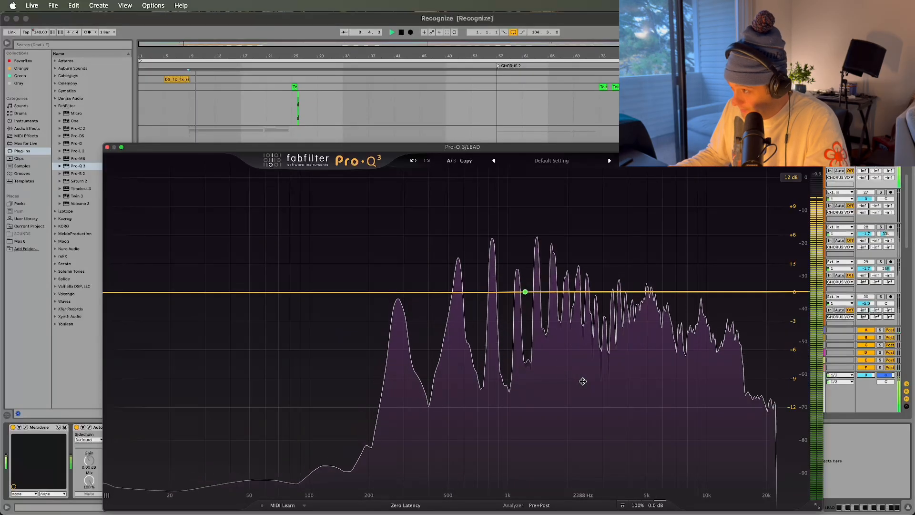
key(space)
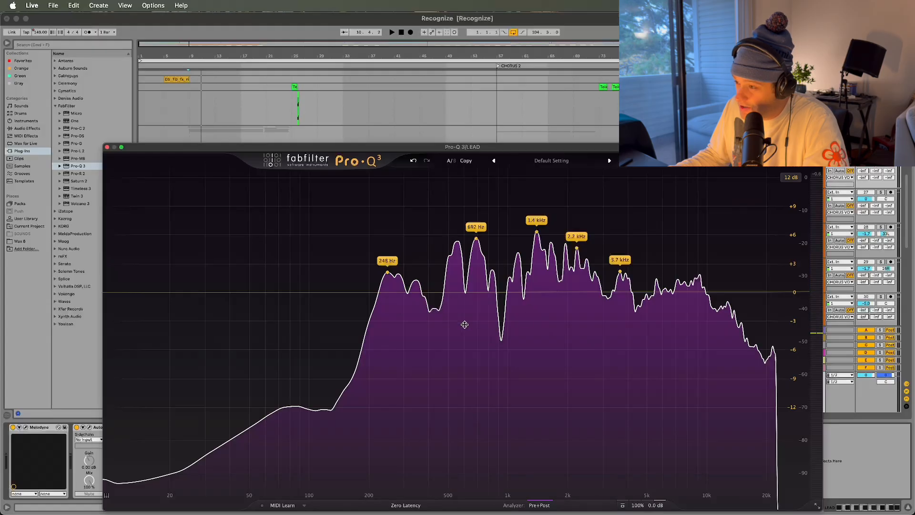
key(space)
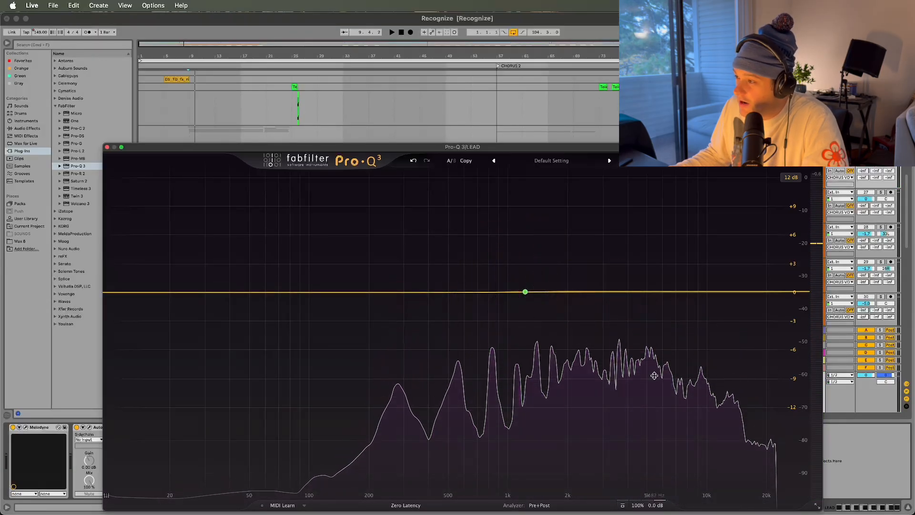
click(525, 292)
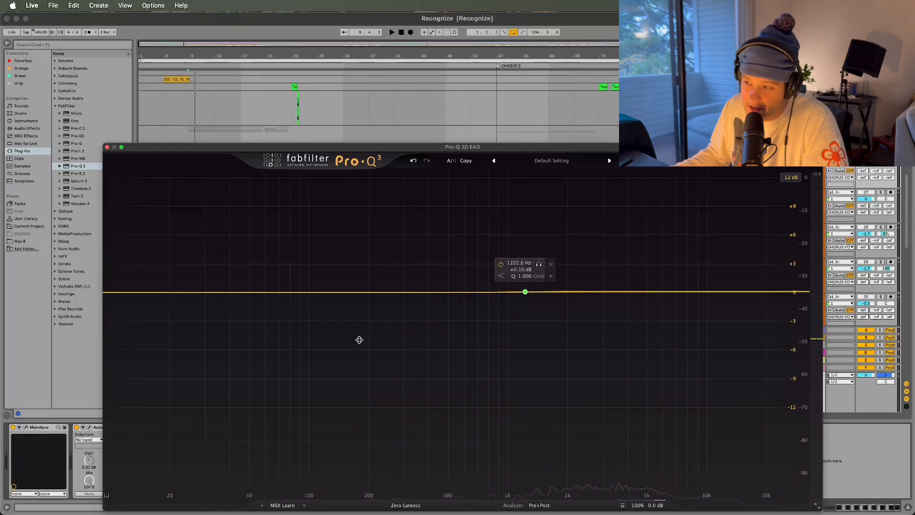
Step: Boost the high shelf to about +1.5 dB at 1907 Hz during playback and raise its Q to about 2.01
key(space)
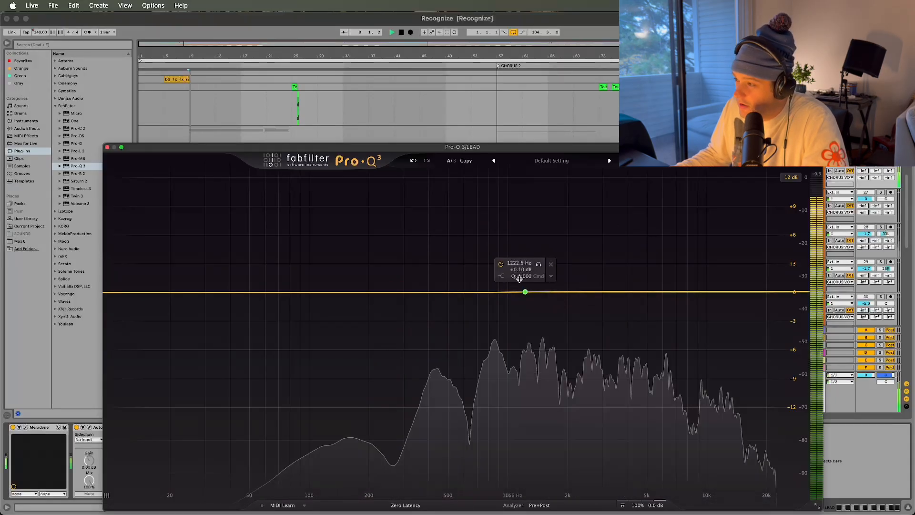
drag(525, 291, 562, 277)
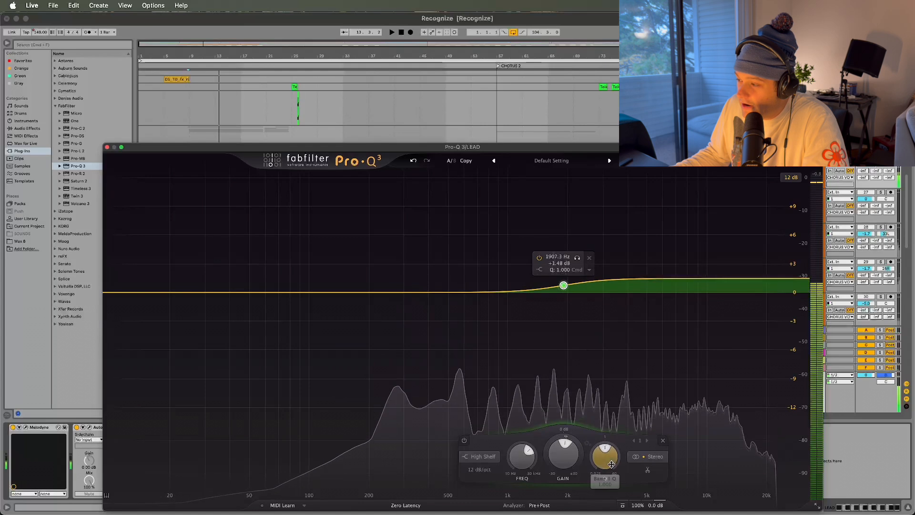
drag(605, 453, 606, 437)
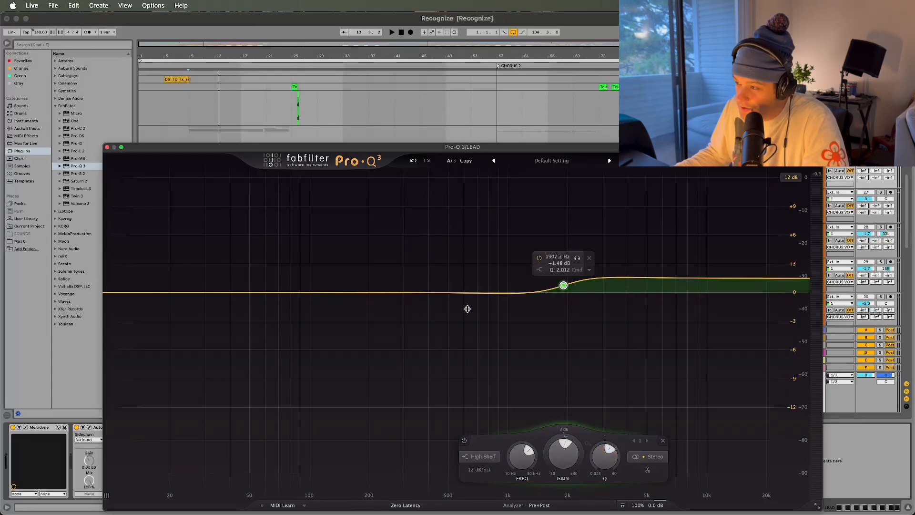
Step: Try the high shelf at about 1805 Hz with +0.9 dB, then about 1682 Hz with +0.94 dB, while auditioning the vocal
key(space)
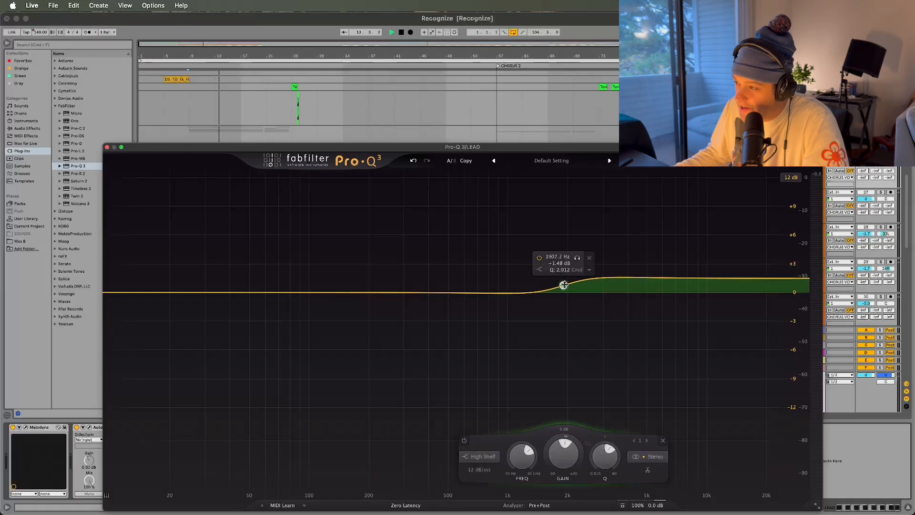
mouse_move(564, 284)
mouse_down()
mouse_move(568, 289)
mouse_move(559, 288)
mouse_up()
key(space)
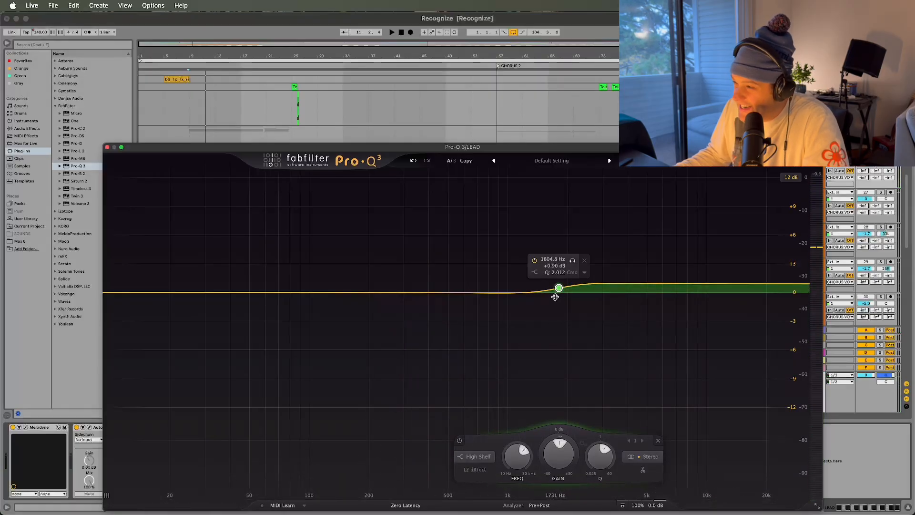
key(space)
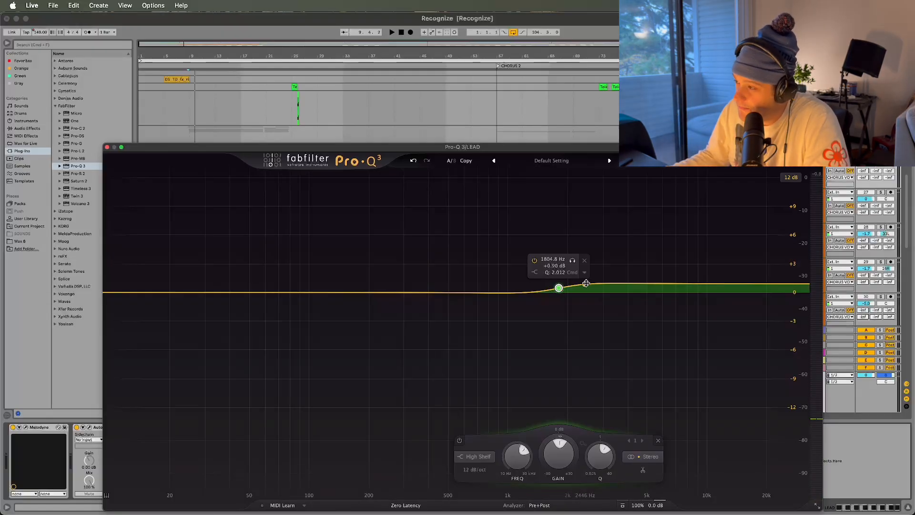
key(space)
drag(558, 288, 552, 290)
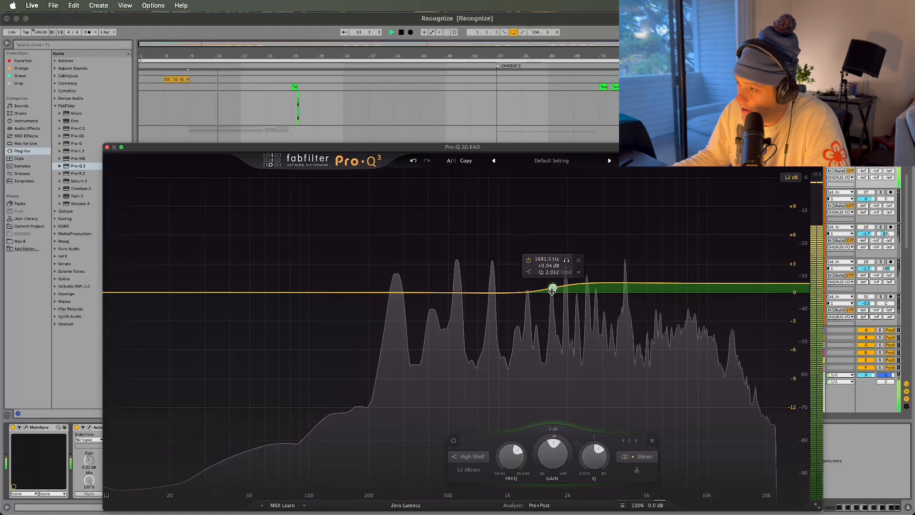
key(space)
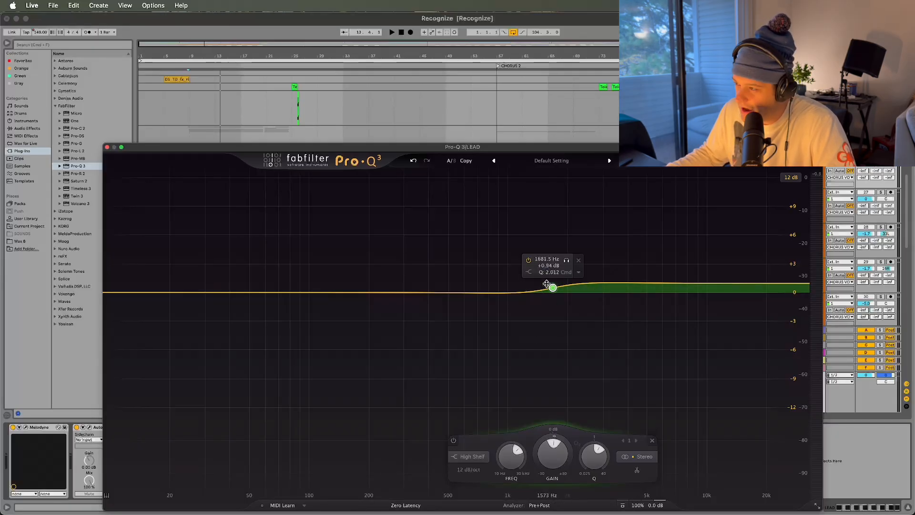
Step: Try the high shelf at a higher frequency of about 3181 Hz with +0.87 dB gain during playback
key(space)
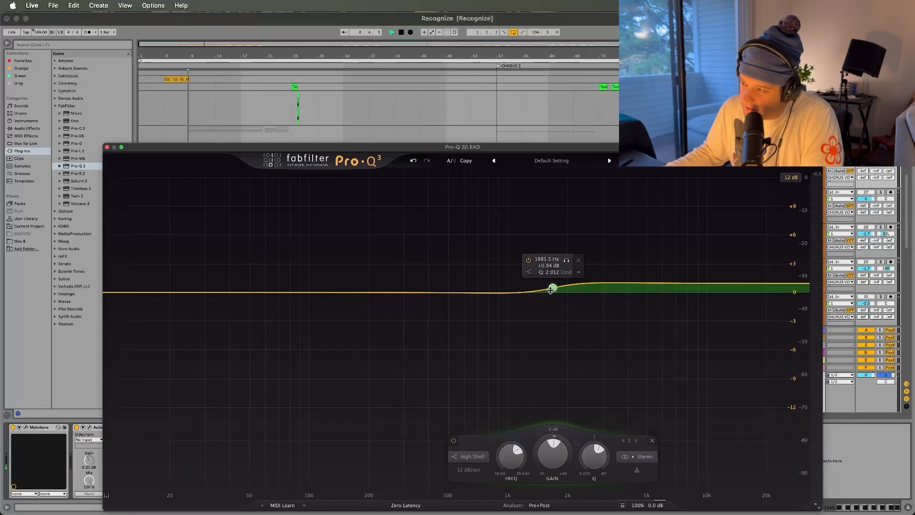
drag(552, 287, 607, 288)
key(space)
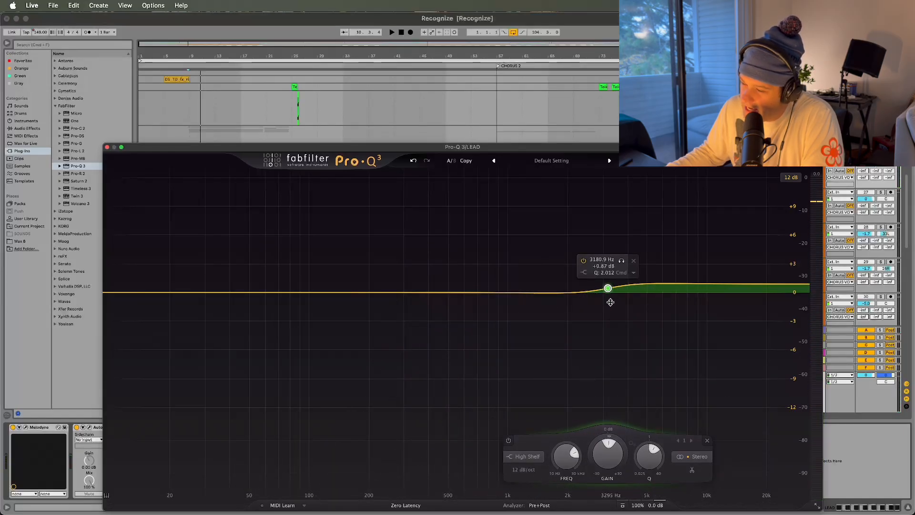
Step: Set the high shelf to about 1885 Hz with +0.99 dB gain and audition the lead vocal with it
key(space)
drag(608, 288, 563, 288)
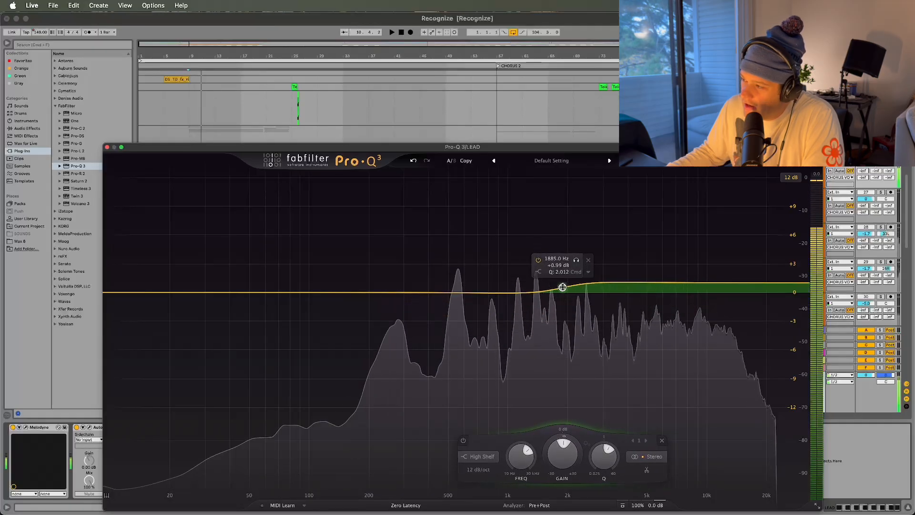
key(space)
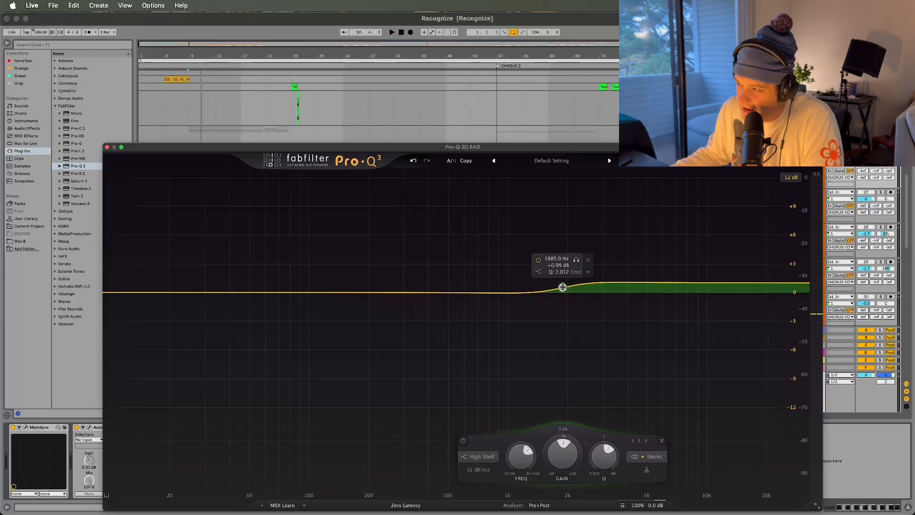
key(space)
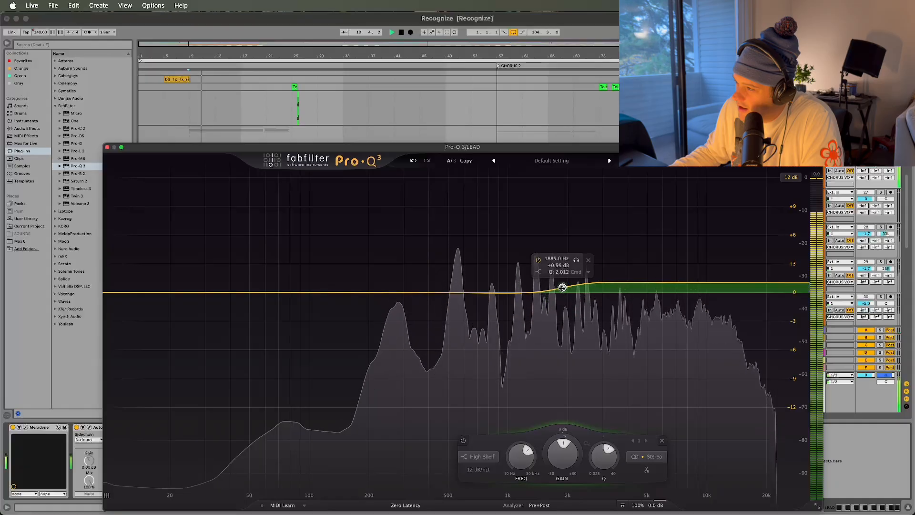
key(space)
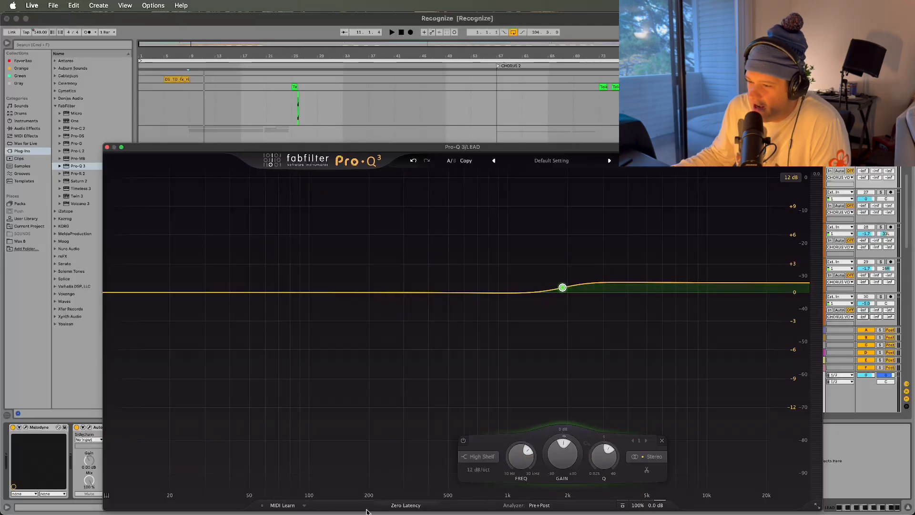
click(539, 505)
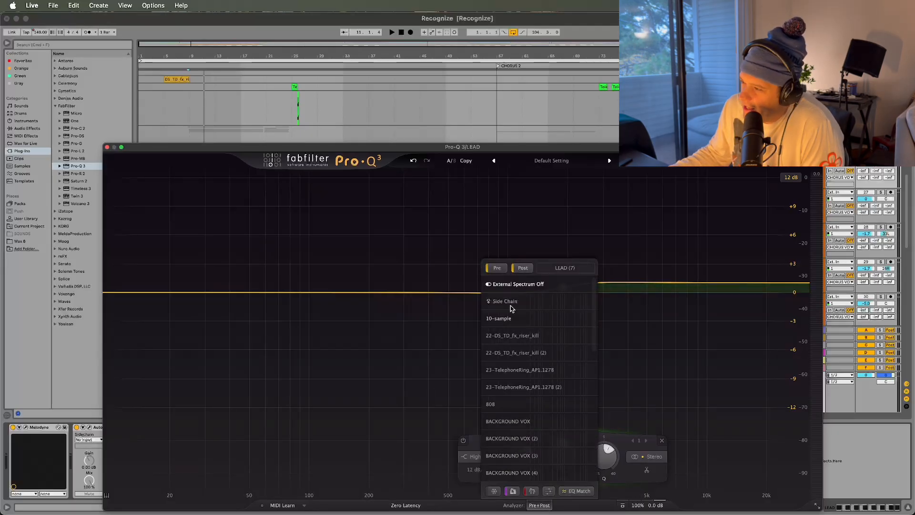
click(356, 372)
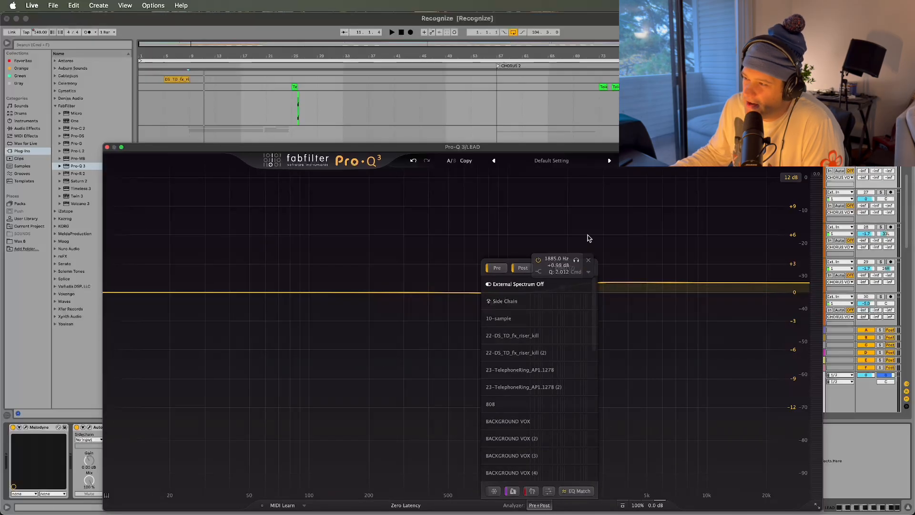
click(545, 507)
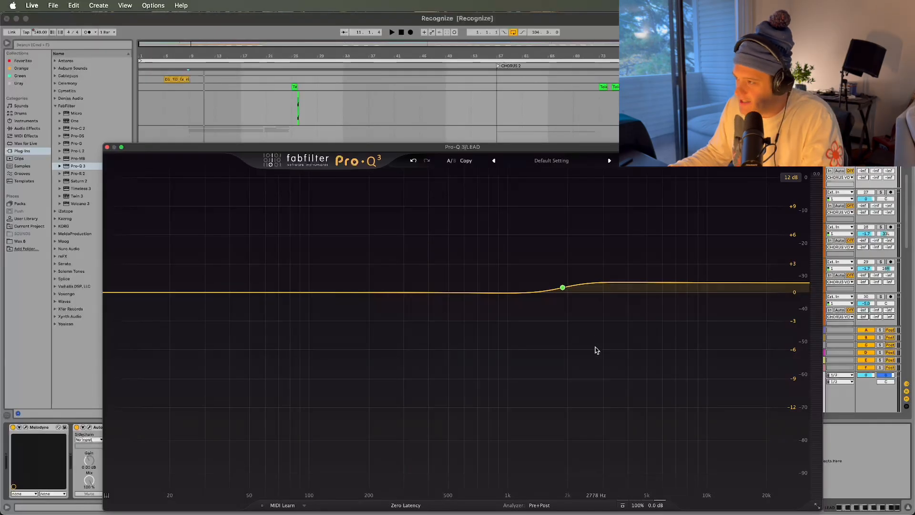
Step: Add a bell band to the vocal EQ and try it at about 6397 Hz with +1.85 dB gain during playback
click(629, 284)
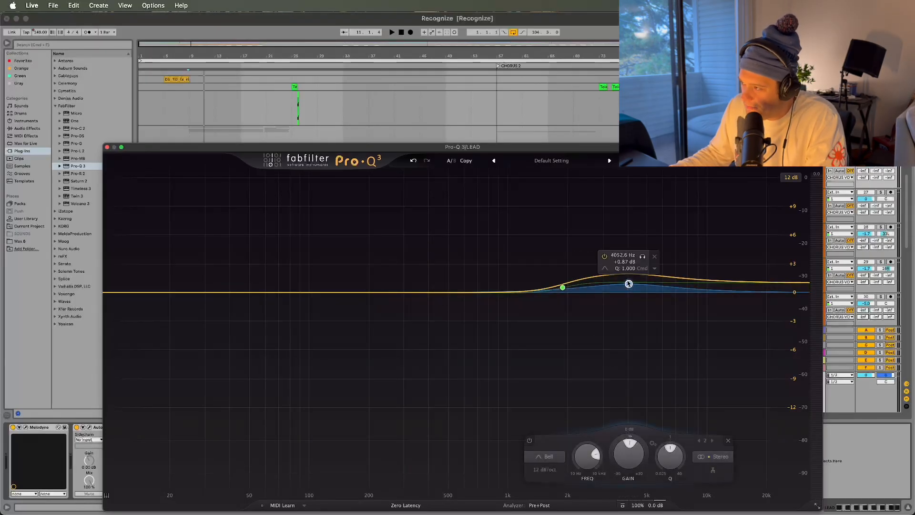
drag(632, 281, 633, 282)
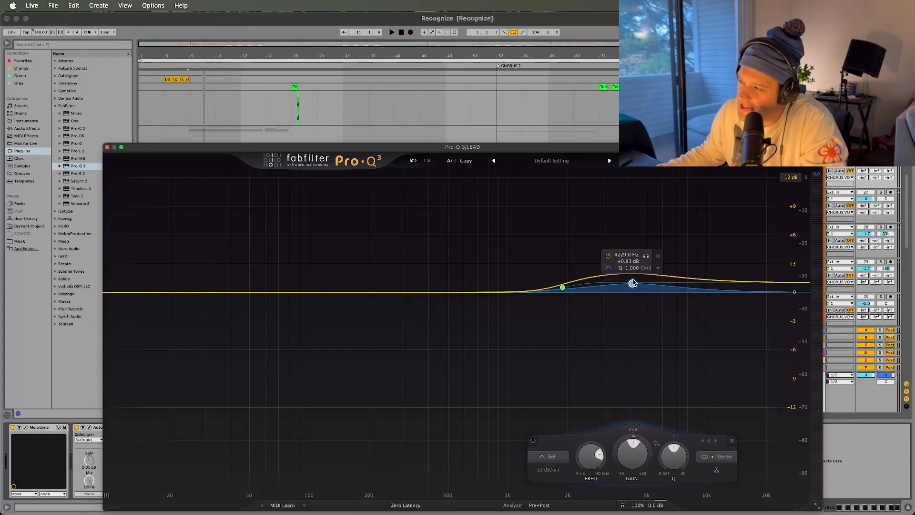
key(space)
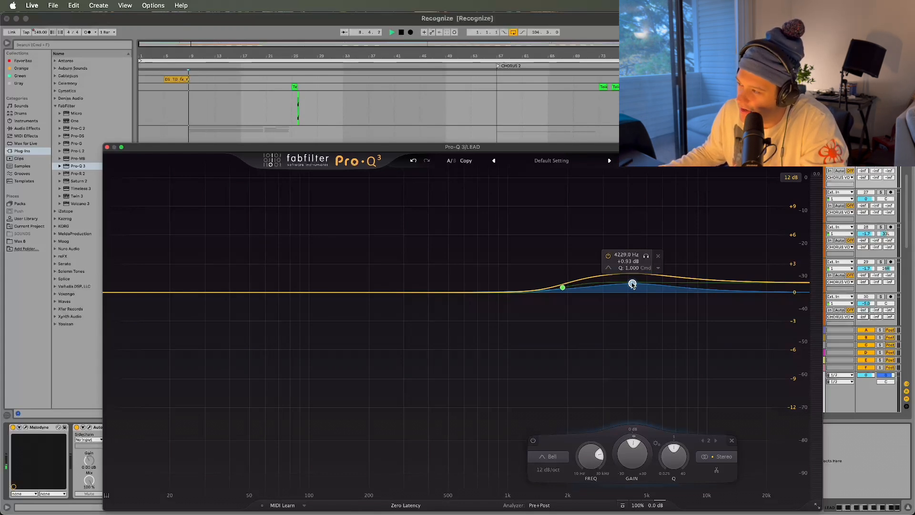
drag(633, 283, 668, 275)
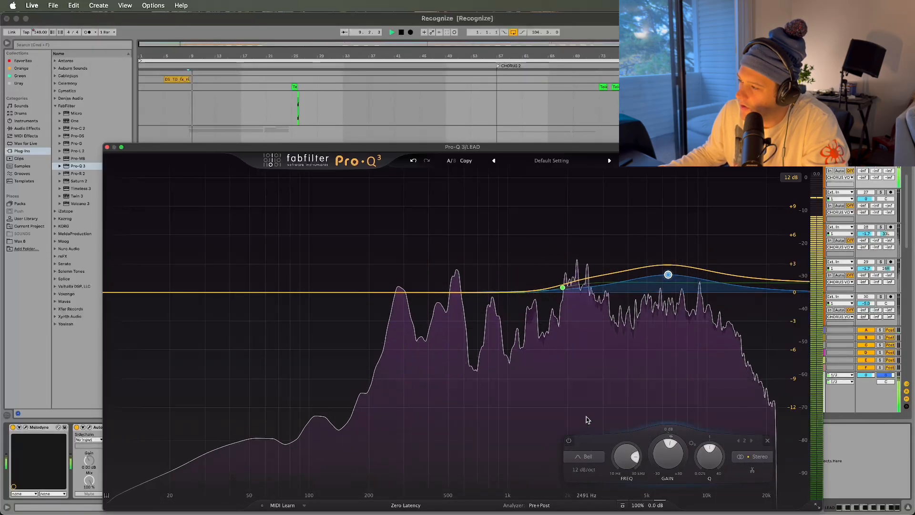
key(space)
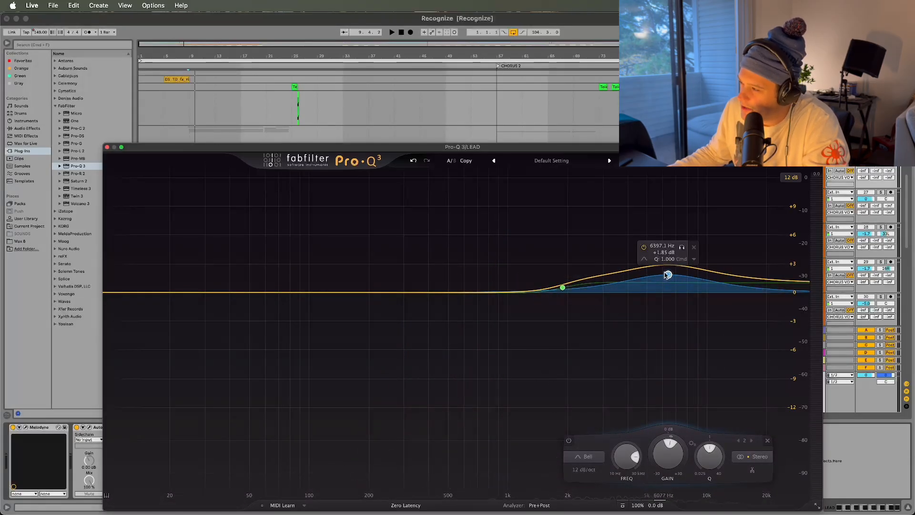
Step: Move the bell band down to about 3909 Hz with +1.03 dB gain and raise its Q to about 2.36
key(space)
drag(668, 277, 624, 282)
drag(622, 283, 626, 283)
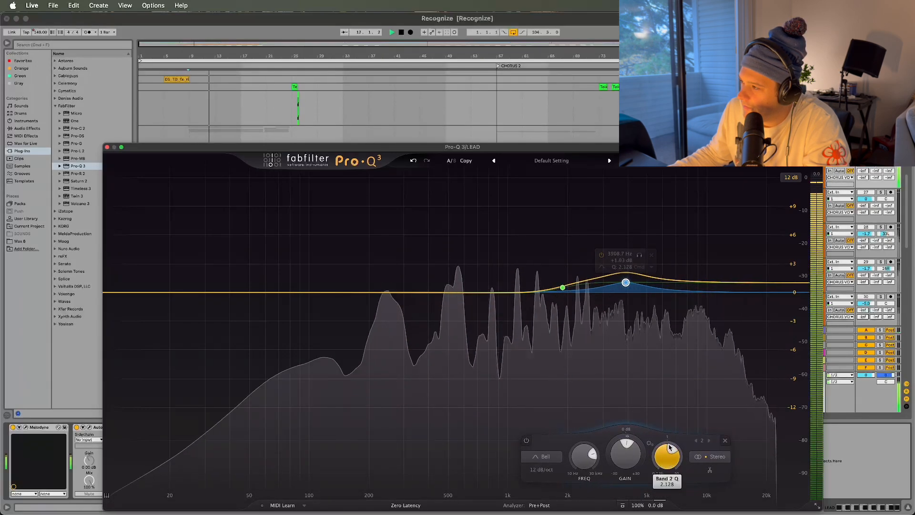
drag(669, 464, 669, 445)
key(space)
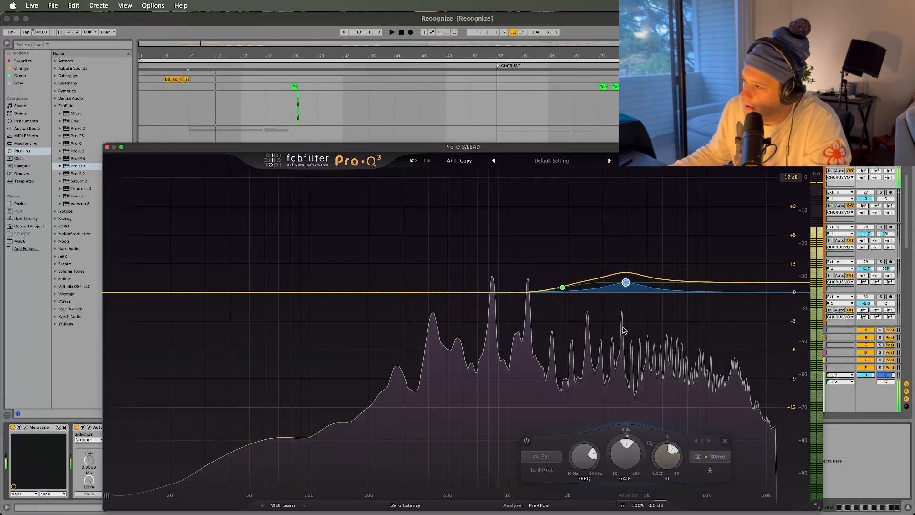
Step: Shift the bell band to about 3585 Hz with +1.05 dB gain while auditioning the lead vocal
mouse_move(634, 284)
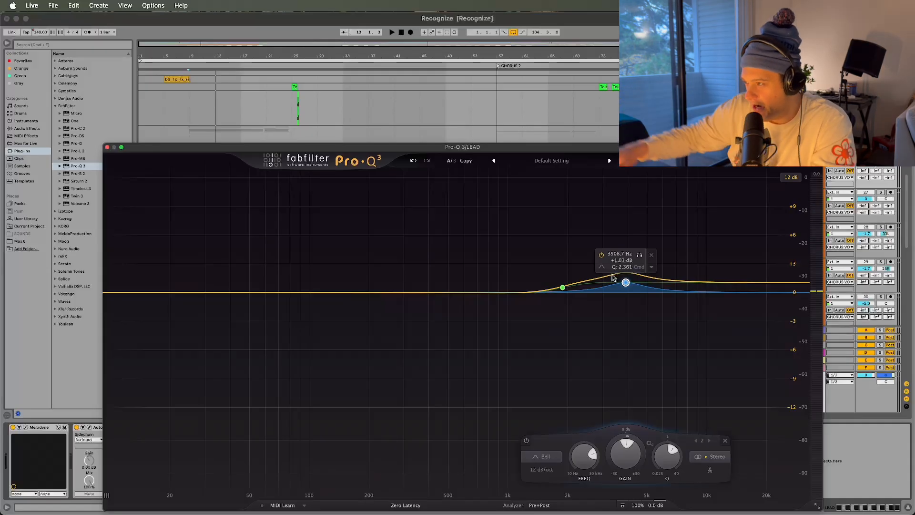
key(space)
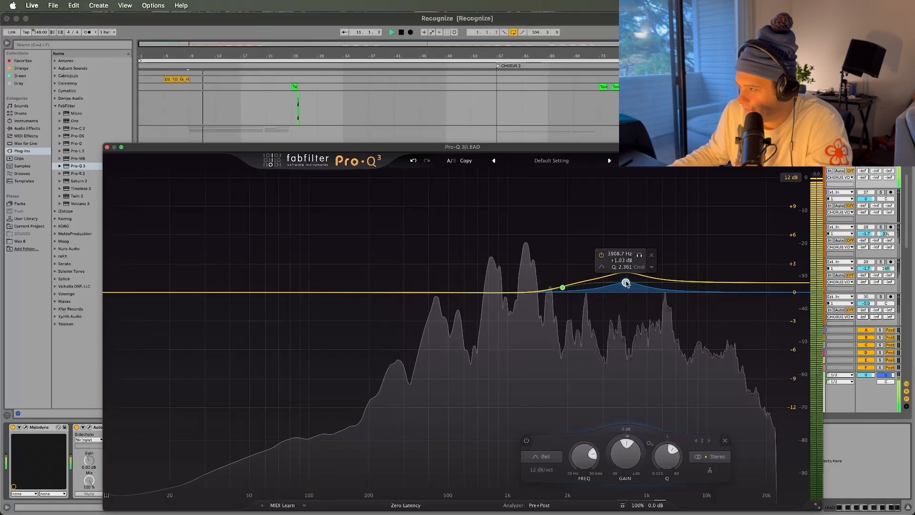
drag(626, 283, 627, 283)
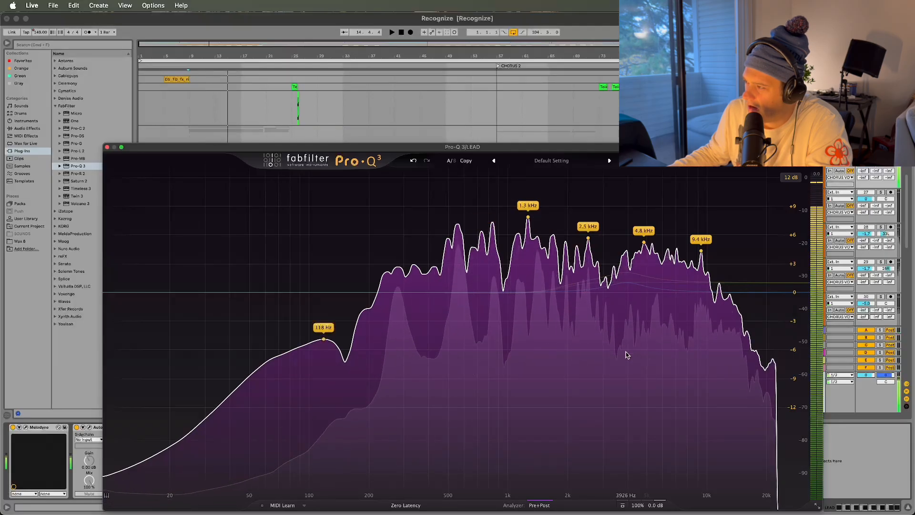
double_click(627, 284)
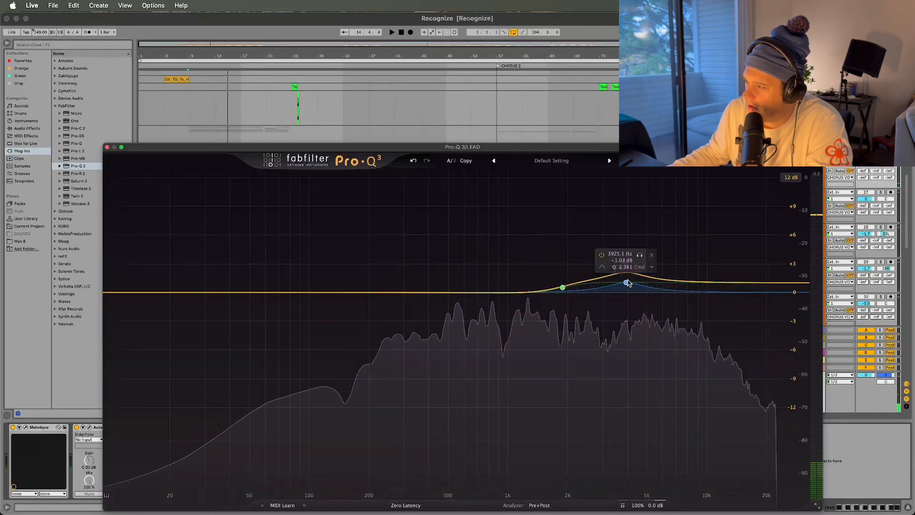
drag(628, 283, 621, 283)
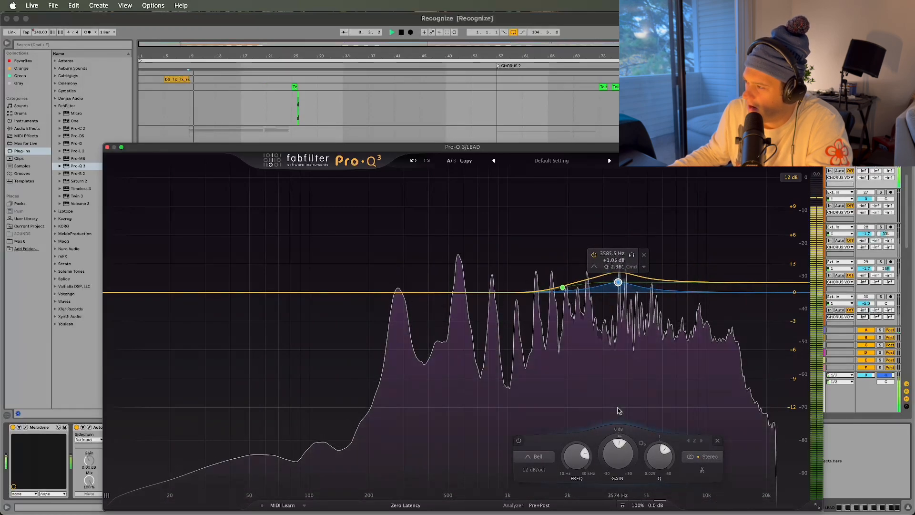
mouse_move(615, 390)
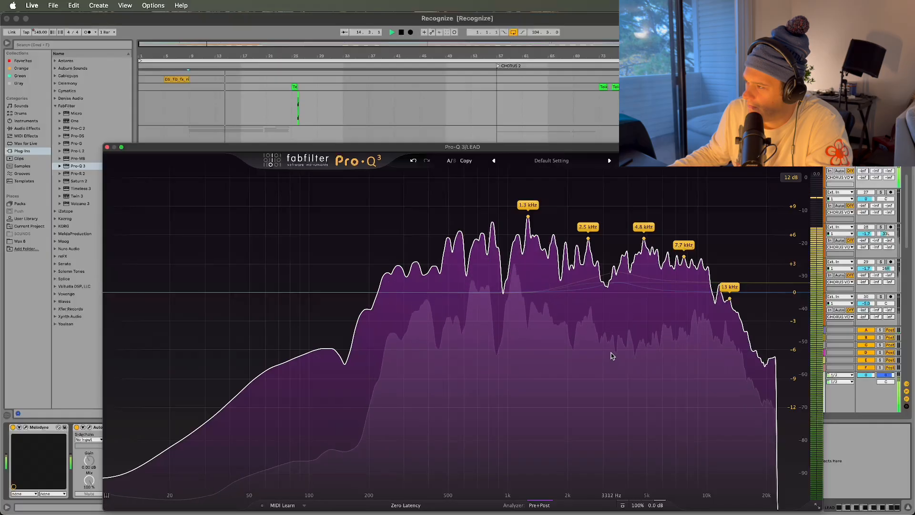
key(space)
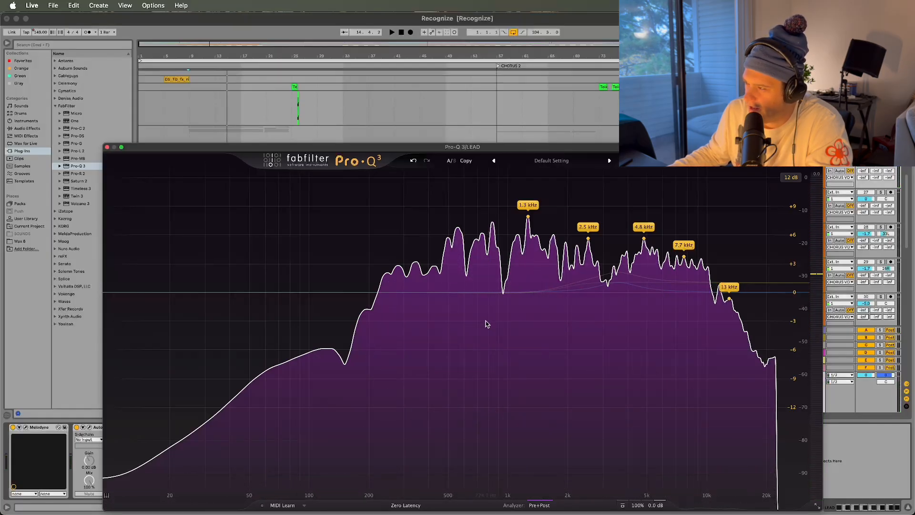
Step: Add a wide high shelf at about 10.9 kHz with Q 0.300 and raise its gain to about +2.42 dB
click(720, 285)
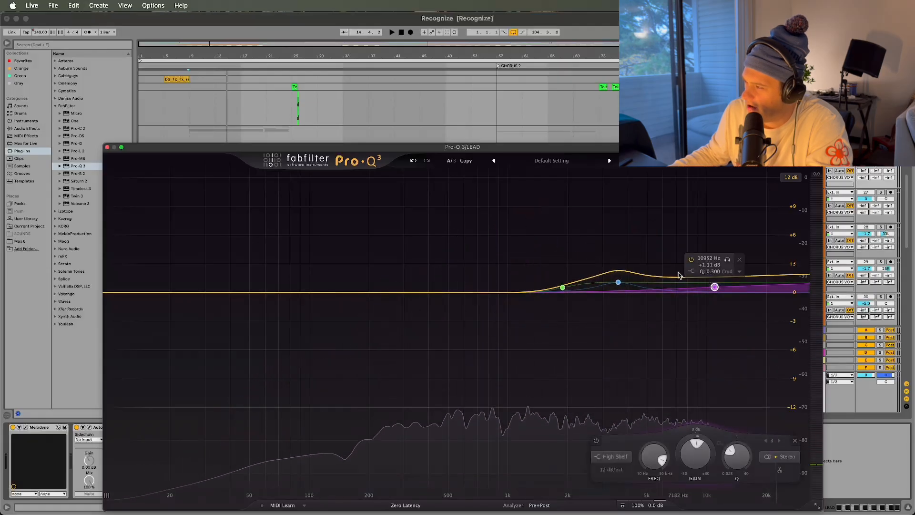
drag(714, 288, 713, 279)
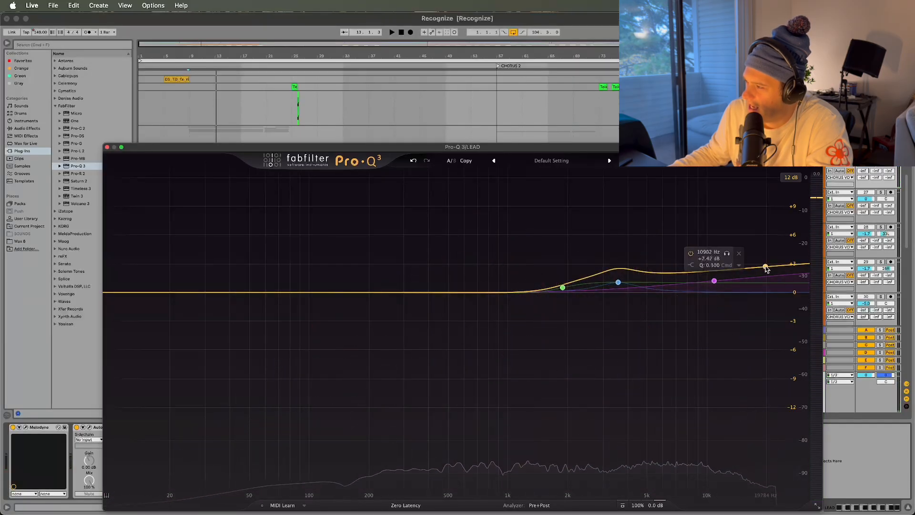
Step: Add another band near 20 kHz as a High Shelf and boost it to about +1.25 dB at 20505 Hz
double_click(767, 290)
click(730, 276)
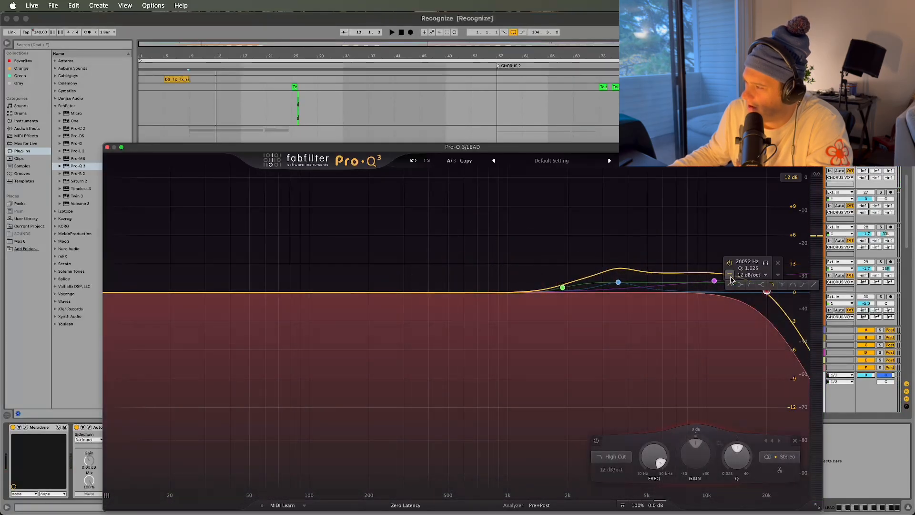
click(760, 286)
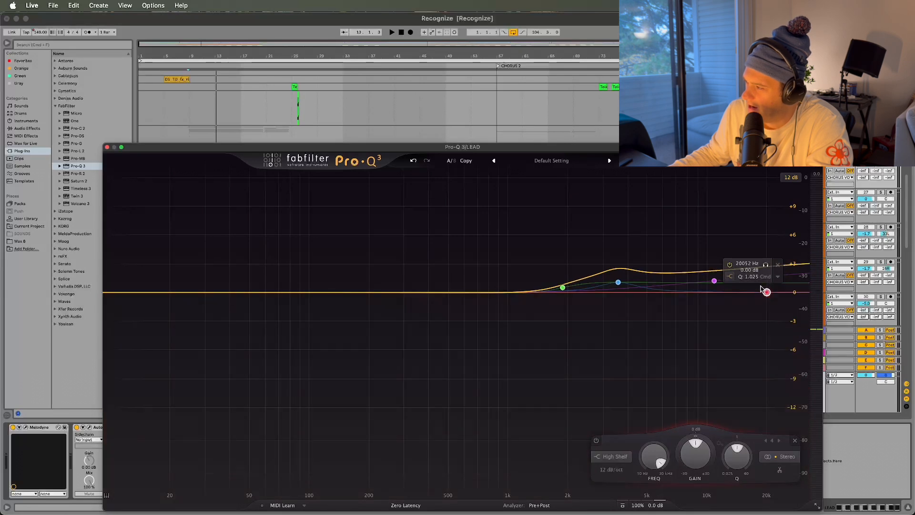
drag(767, 292, 769, 286)
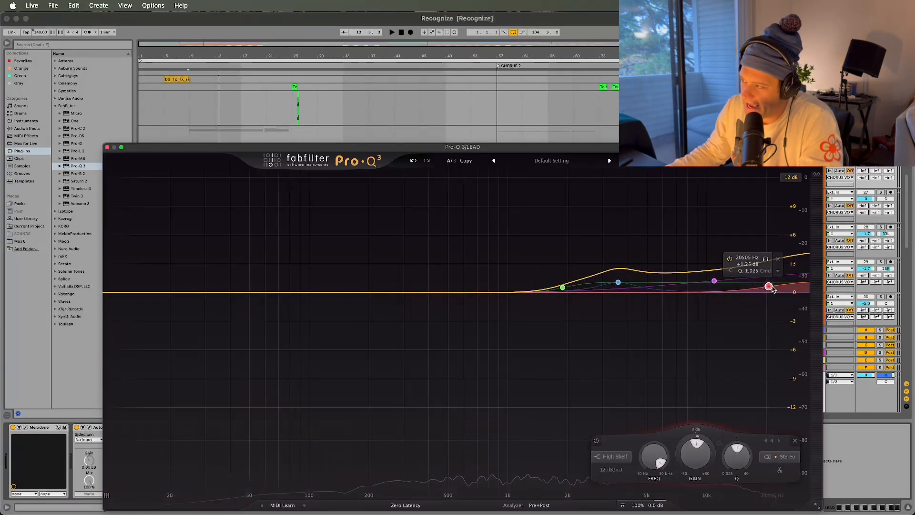
Step: Lower the highest shelf to about 18564 Hz with +0.40 dB gain and fine-tune it while auditioning the vocal
drag(770, 287, 761, 295)
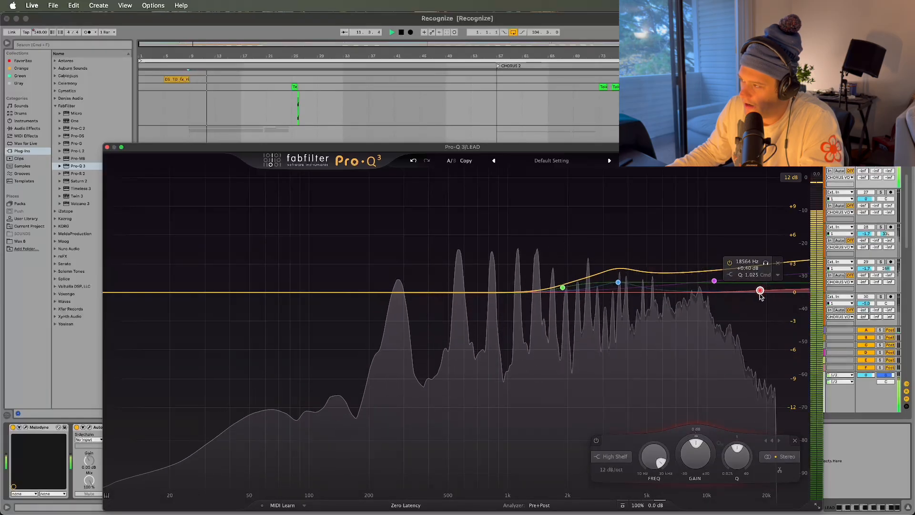
key(space)
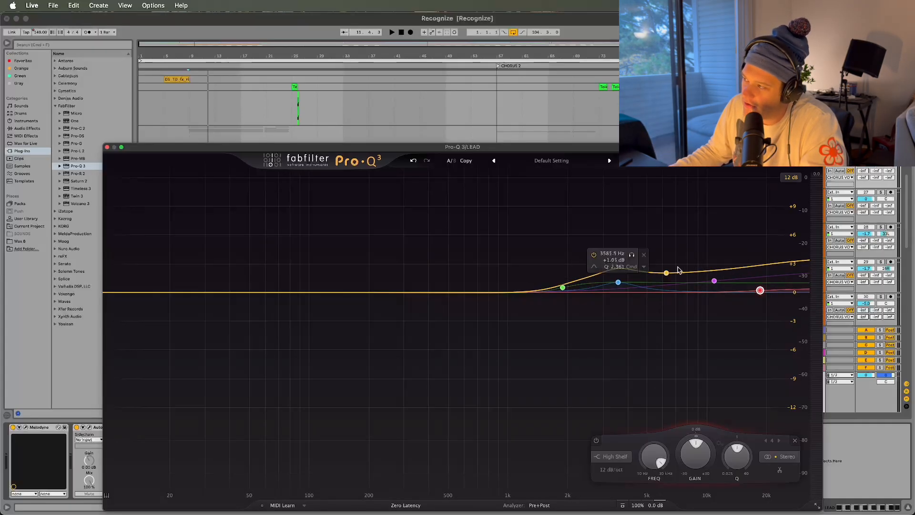
key(space)
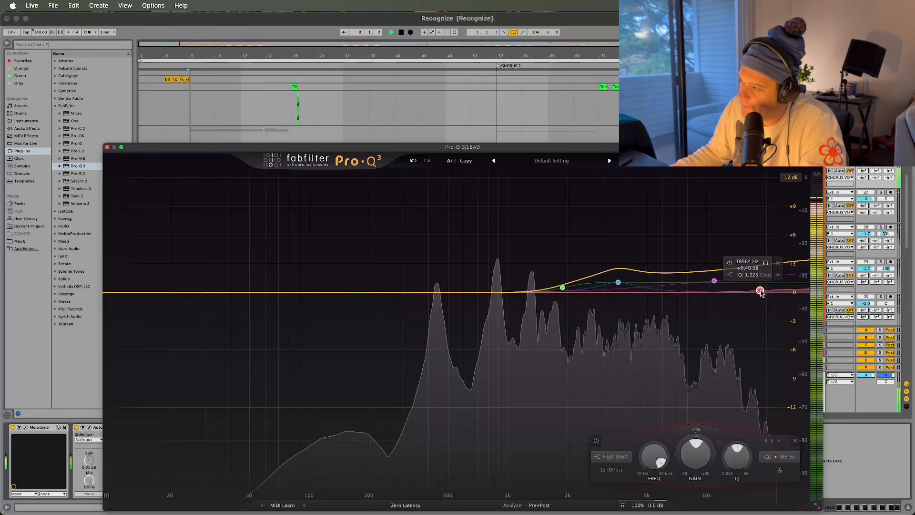
drag(761, 291, 760, 290)
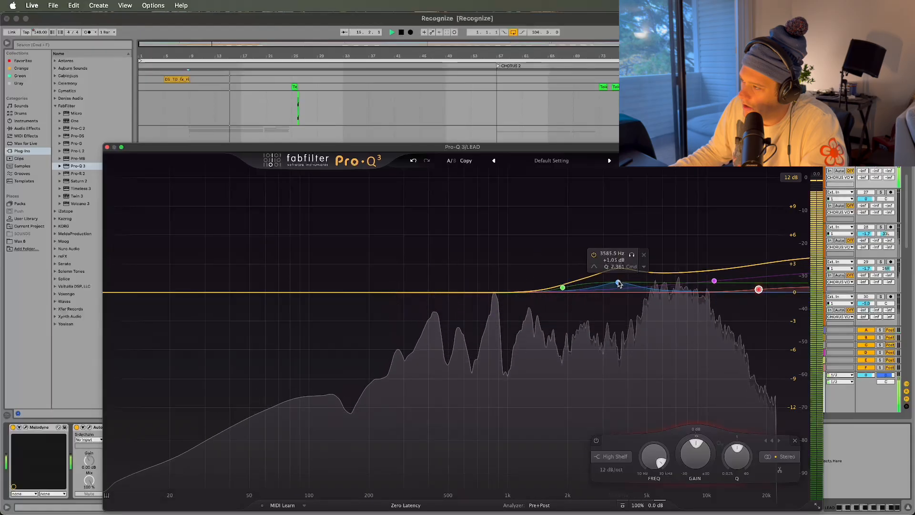
Step: Slightly reduce the gain of the high shelf at 1885 Hz during playback
click(563, 287)
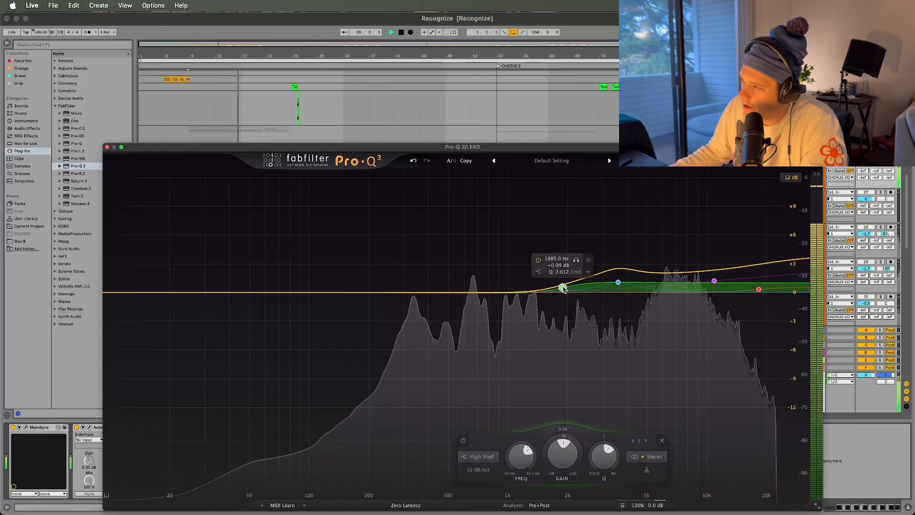
drag(563, 287, 564, 291)
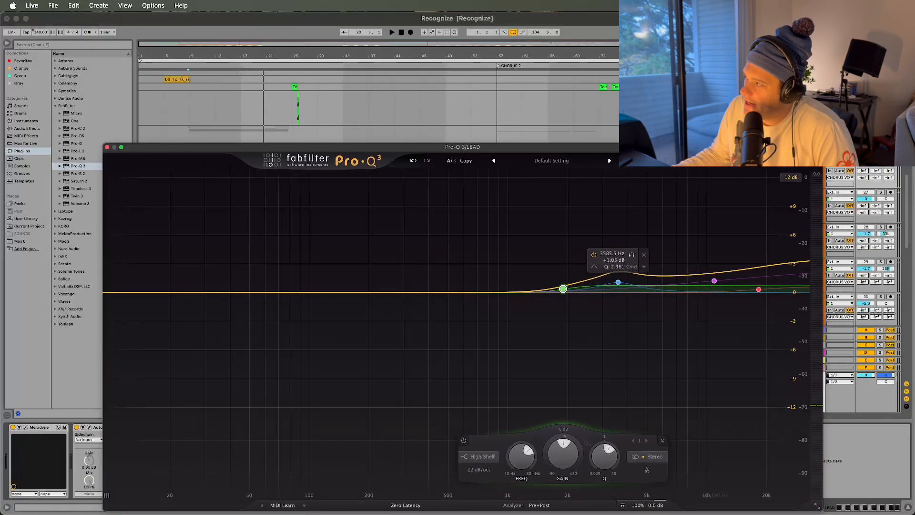
scroll(885, 269, up, 15)
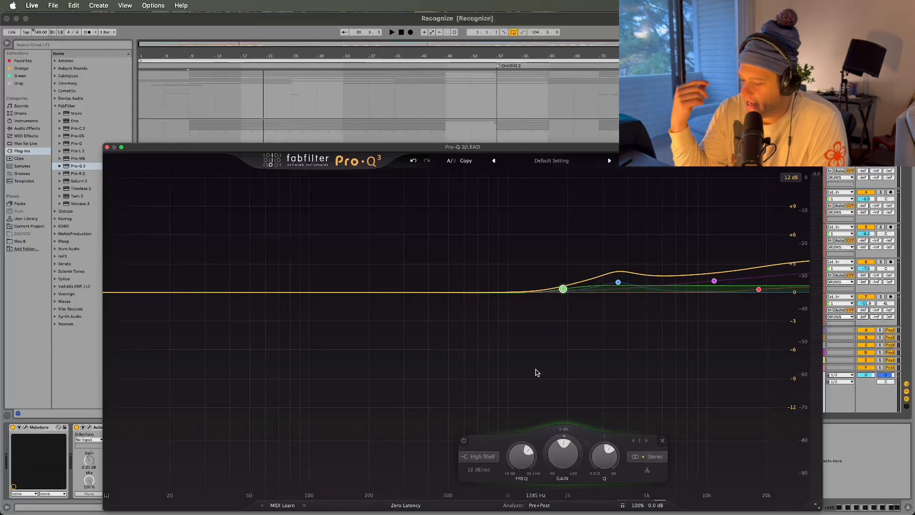
mouse_move(601, 297)
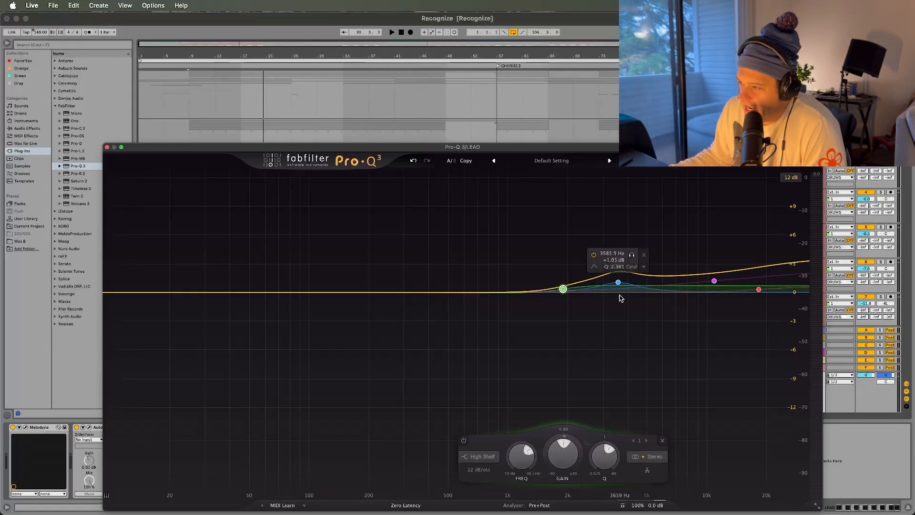
click(377, 295)
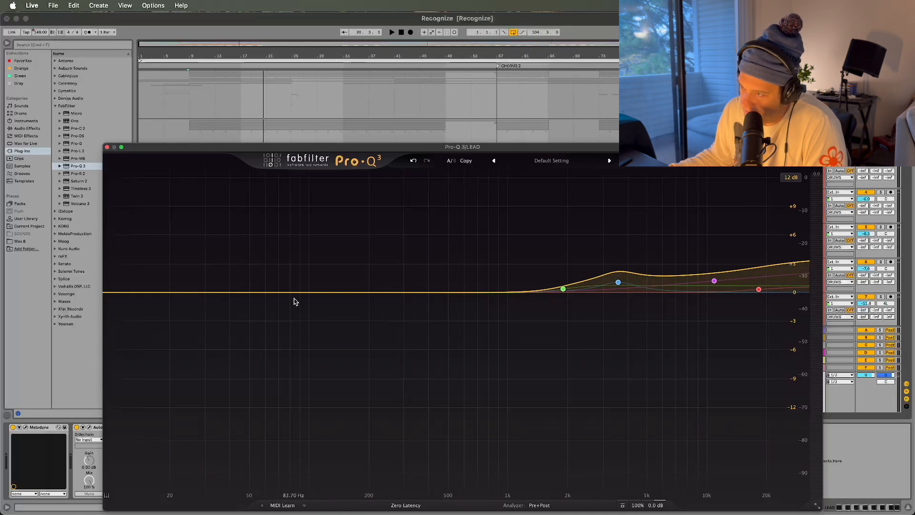
click(370, 292)
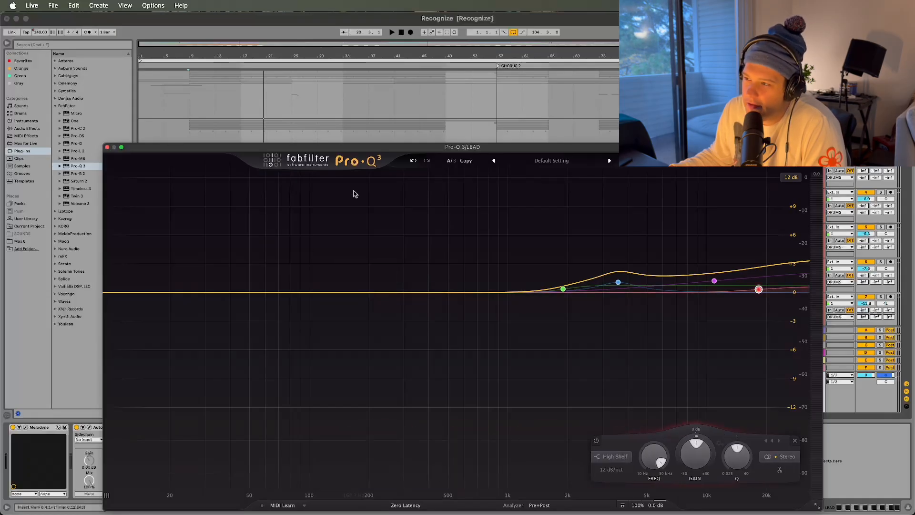
Step: Close the equalizer window and delete the bypassed Pro-Q 3 after Pro-DS from the vocal's effect chain
click(108, 148)
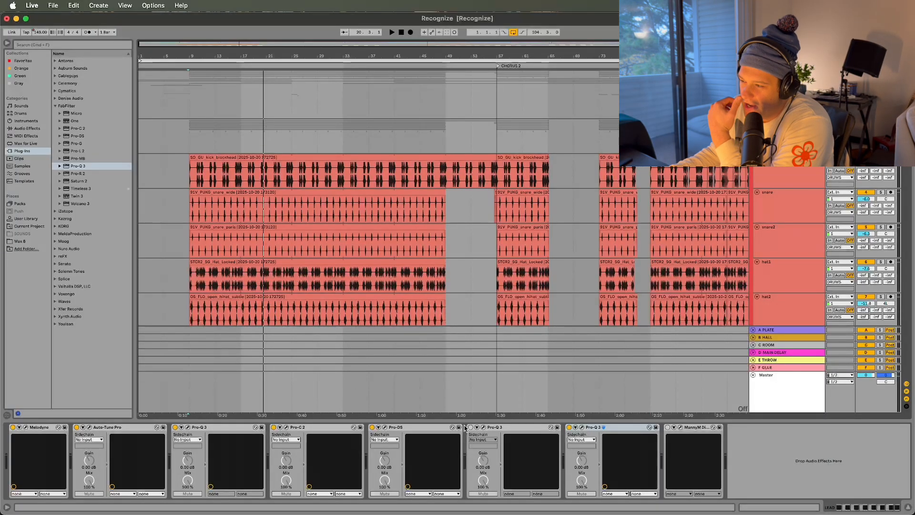
key(Delete)
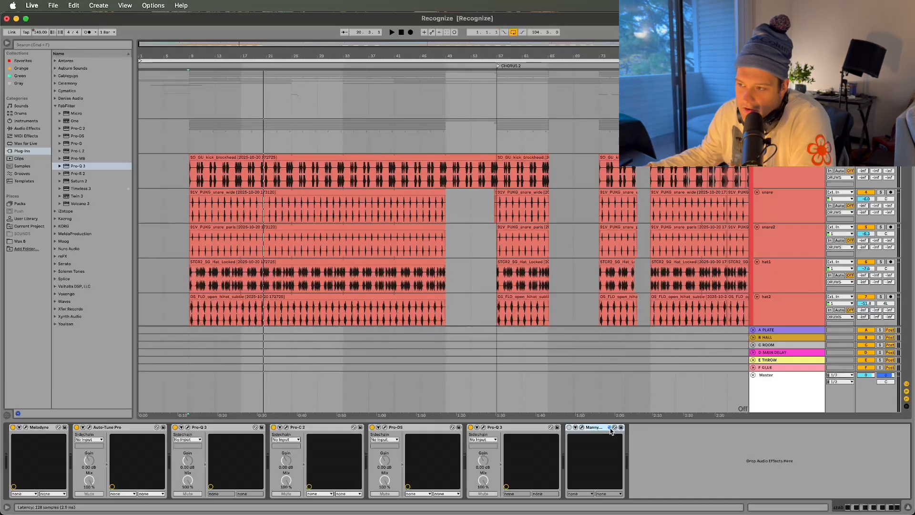
mouse_move(395, 513)
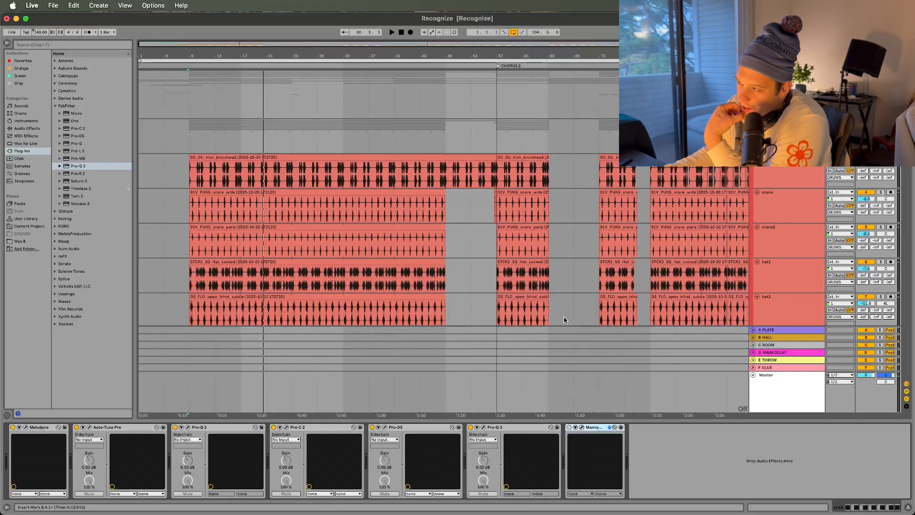
scroll(592, 291, down, 4)
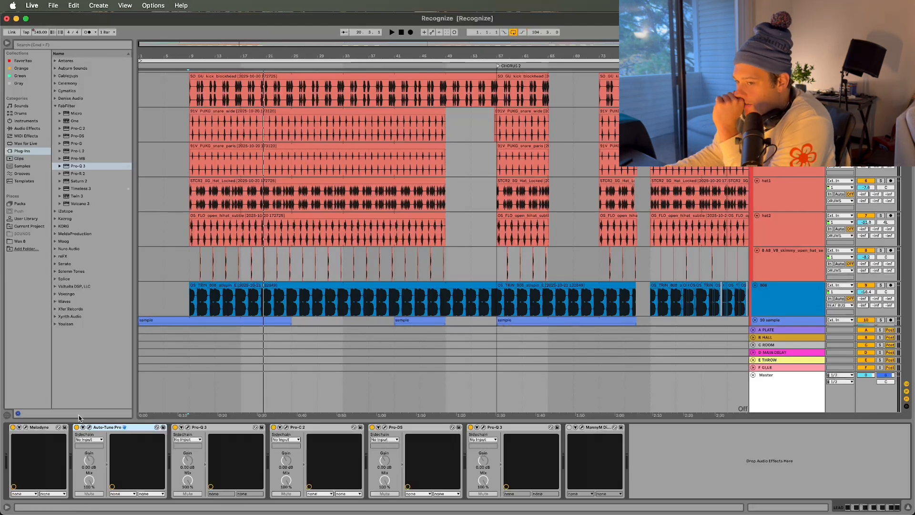
click(44, 429)
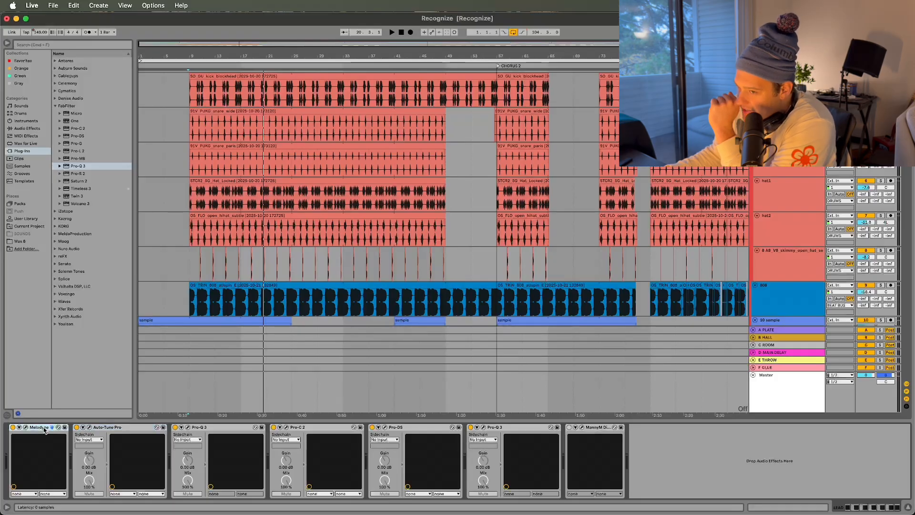